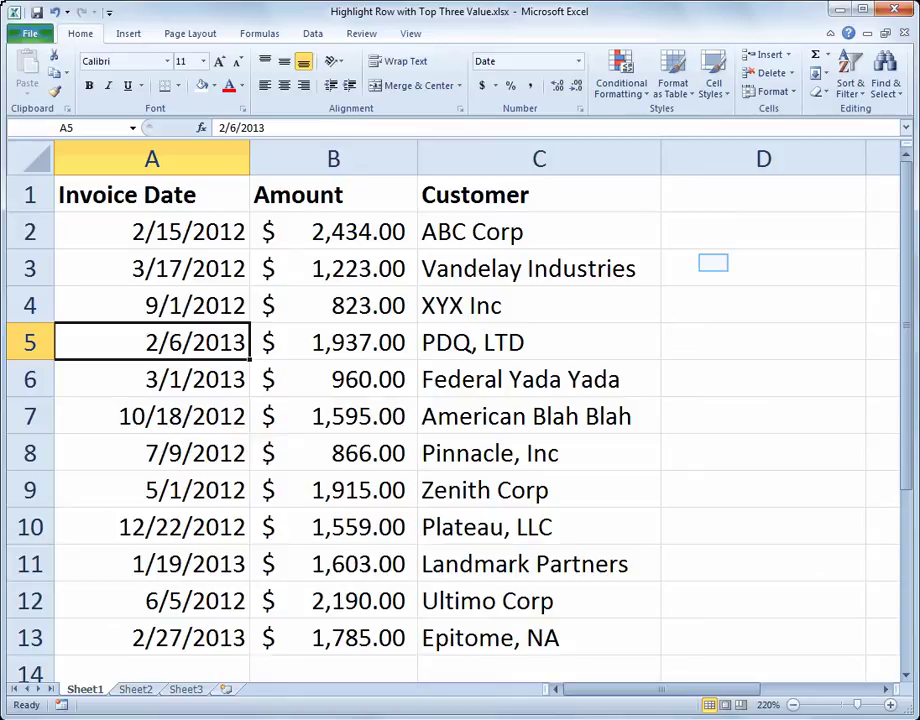
- Enter =LARGE(A:A,3) in D3 to show the third-latest invoice date, 2/6/2013
left_click(713, 263)
type("=")
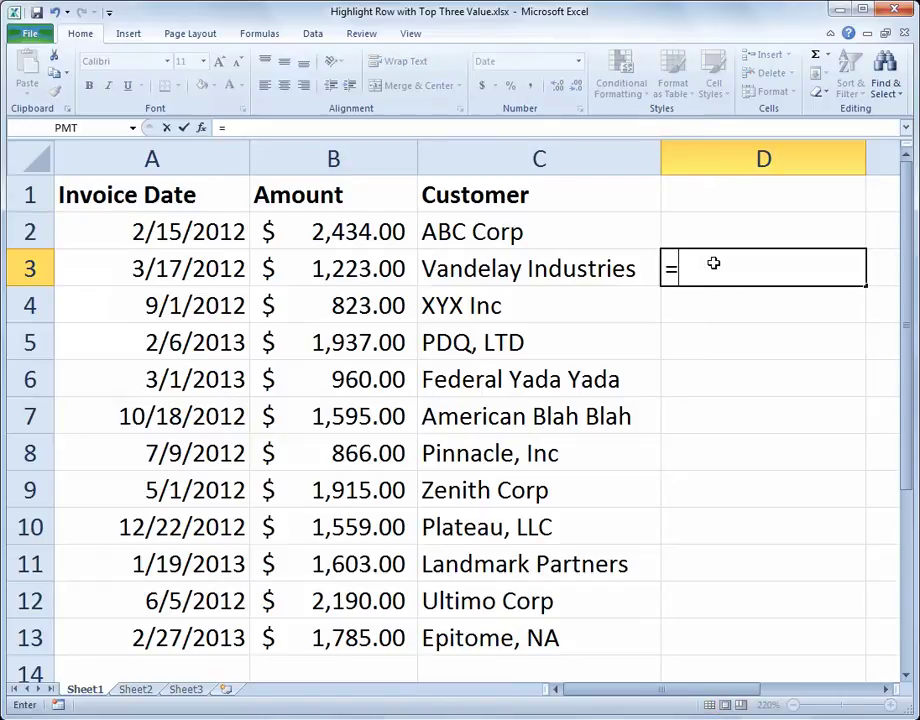
type("large(")
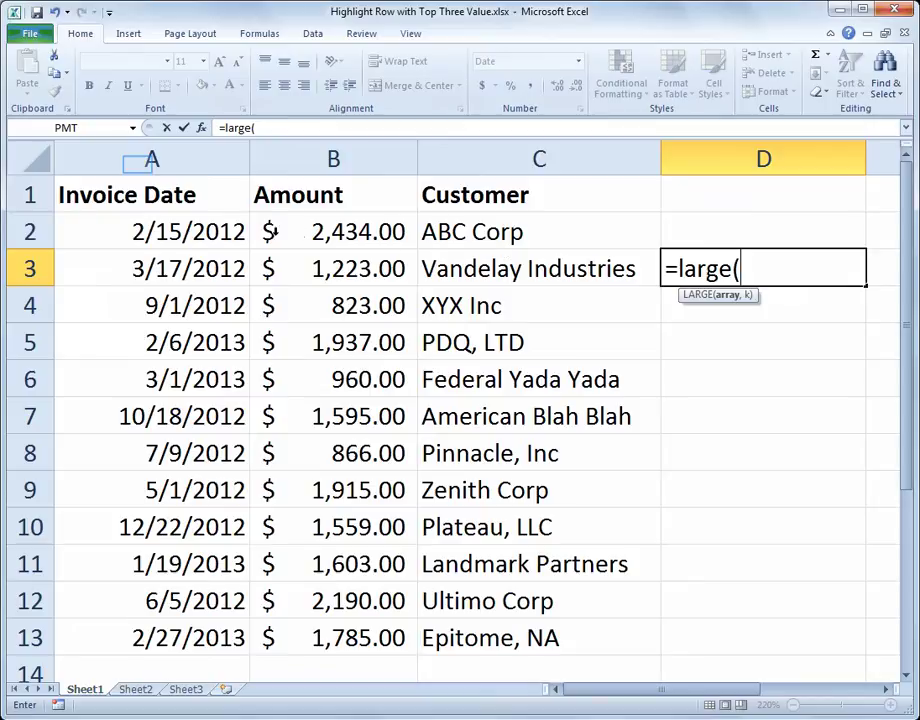
left_click(138, 161)
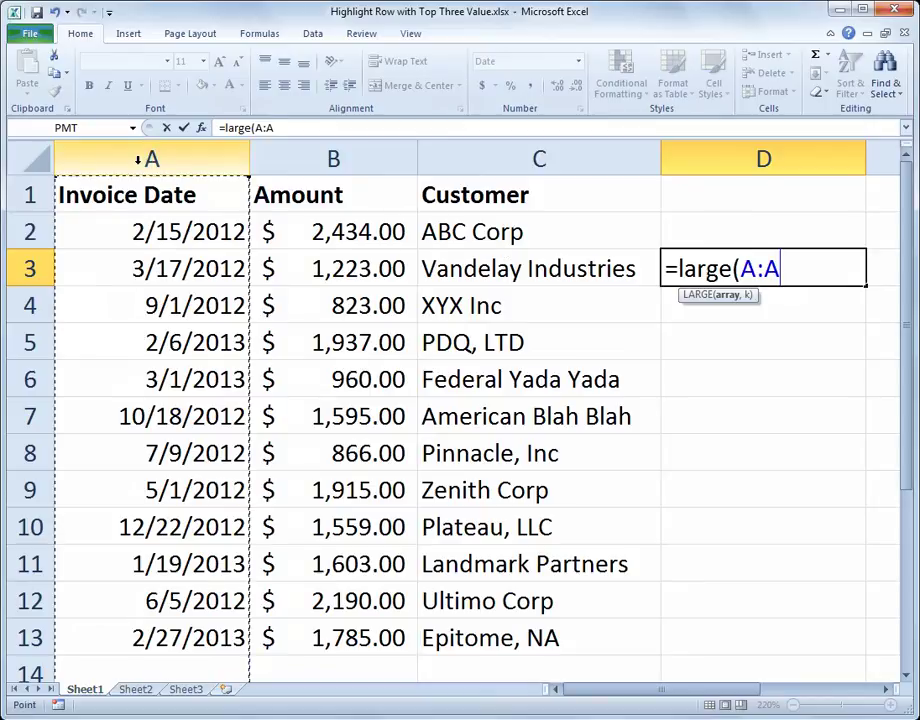
type(",3)")
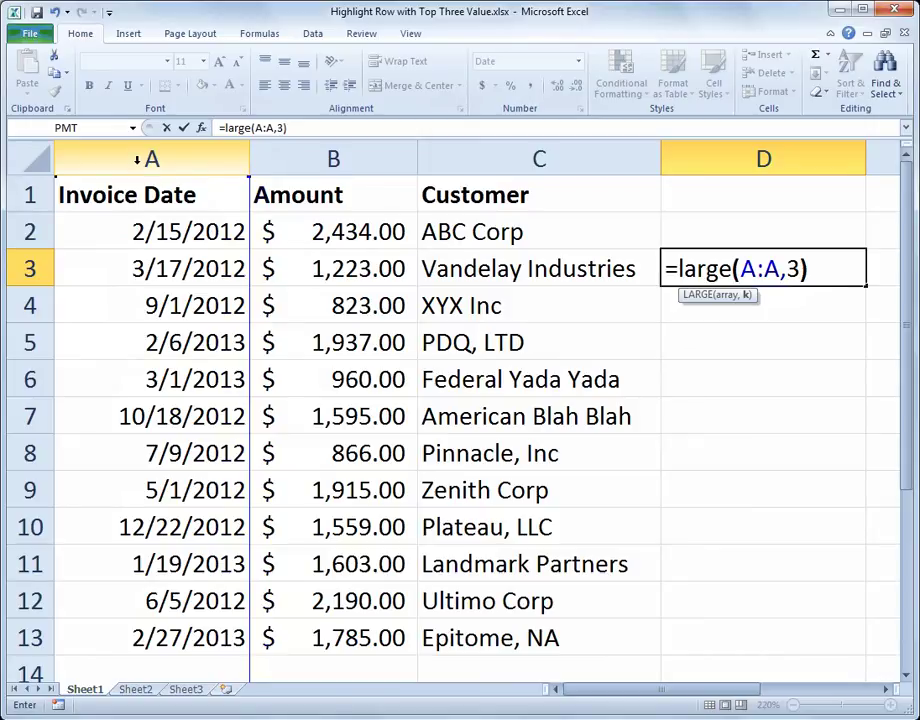
key("Return")
key("Up")
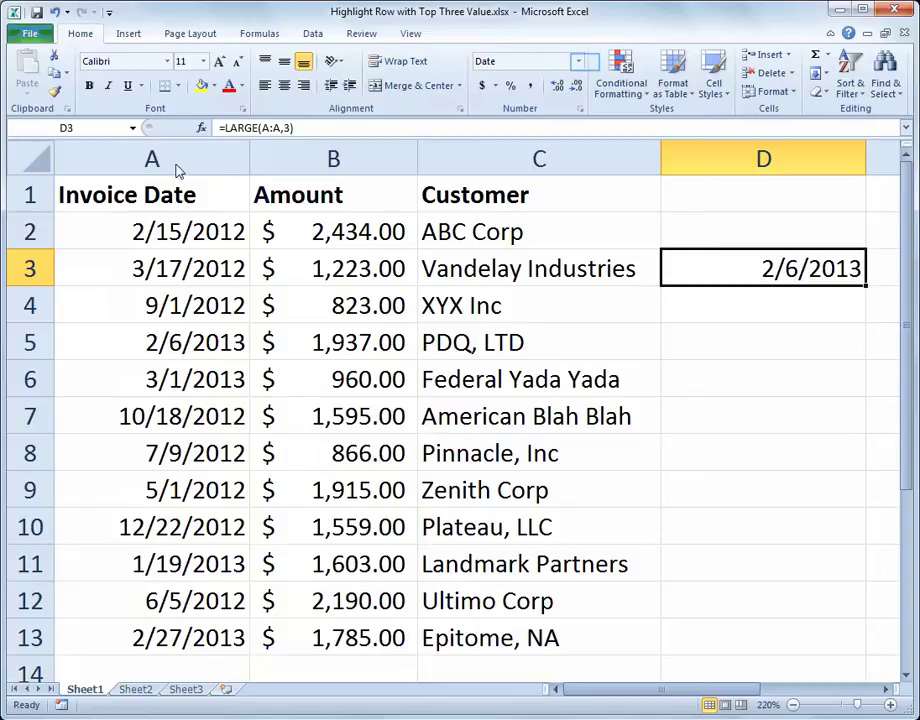
- Delete the test LARGE formula from D3 so the cell is empty
left_click(579, 63)
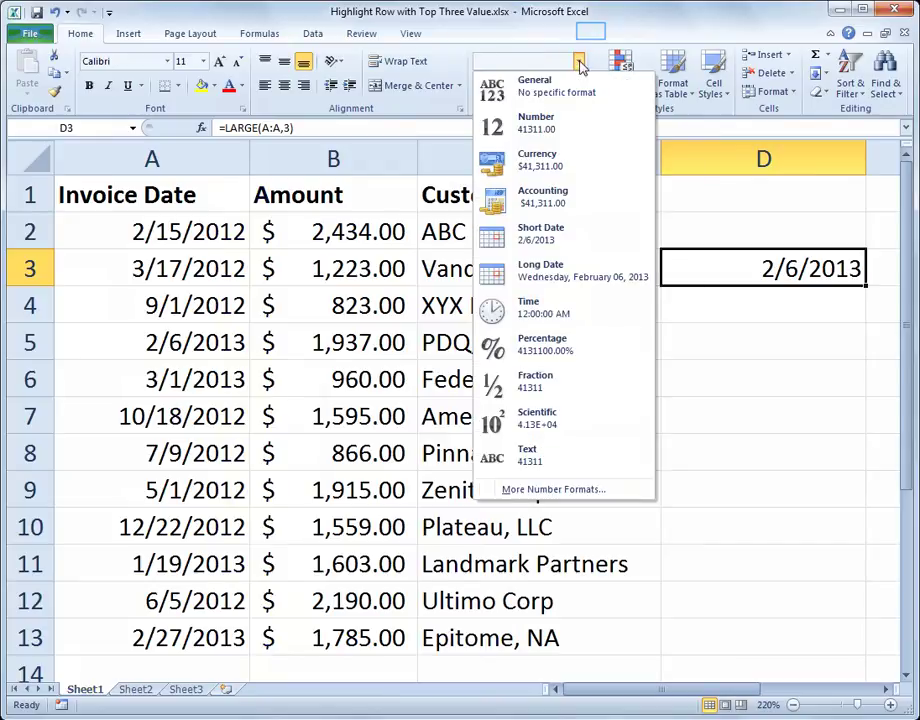
left_click(591, 35)
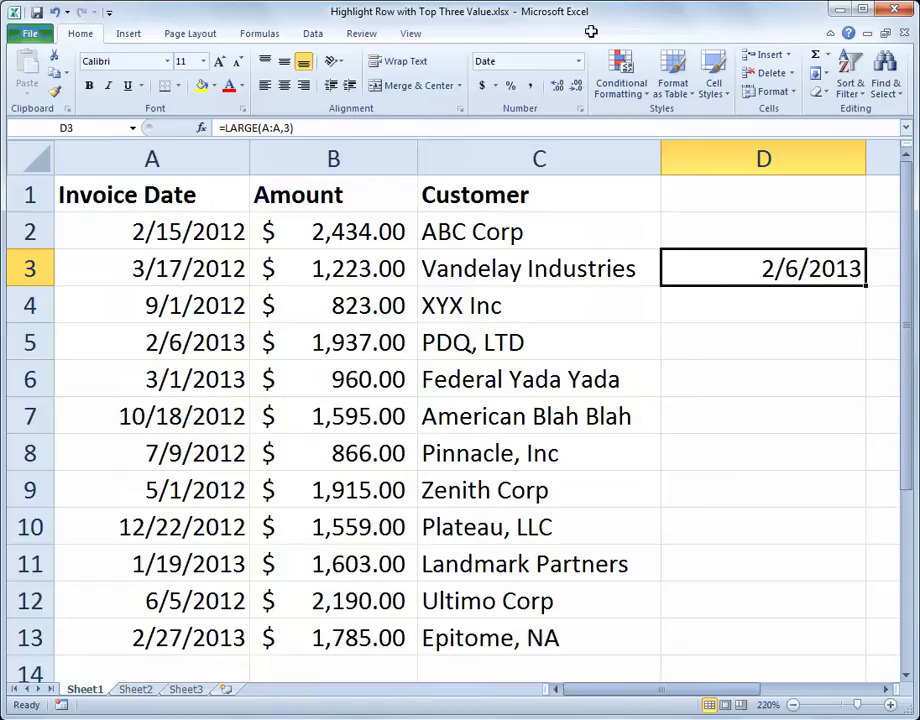
key("BackSpace")
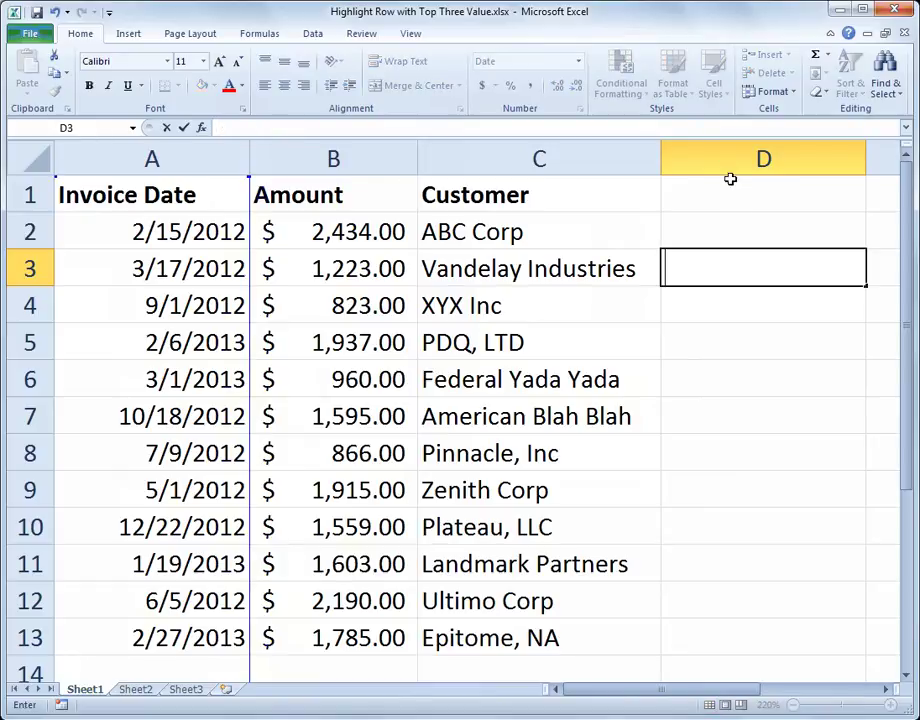
key("Return")
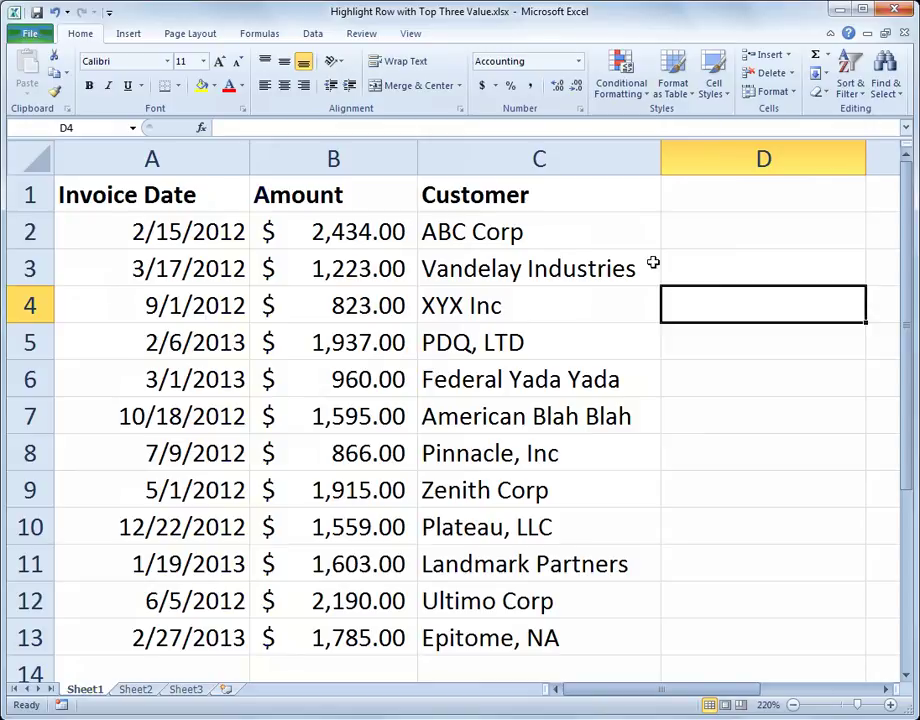
- Select the invoice data A2:C13 and bring up the Conditional Formatting menu
left_click_drag(96, 229, 455, 624)
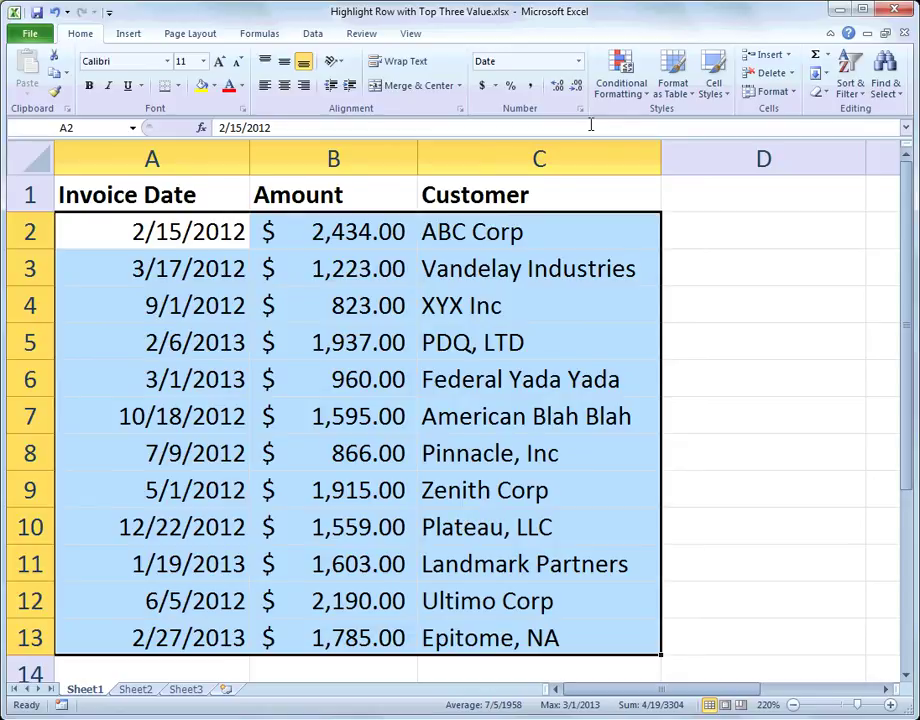
left_click(621, 78)
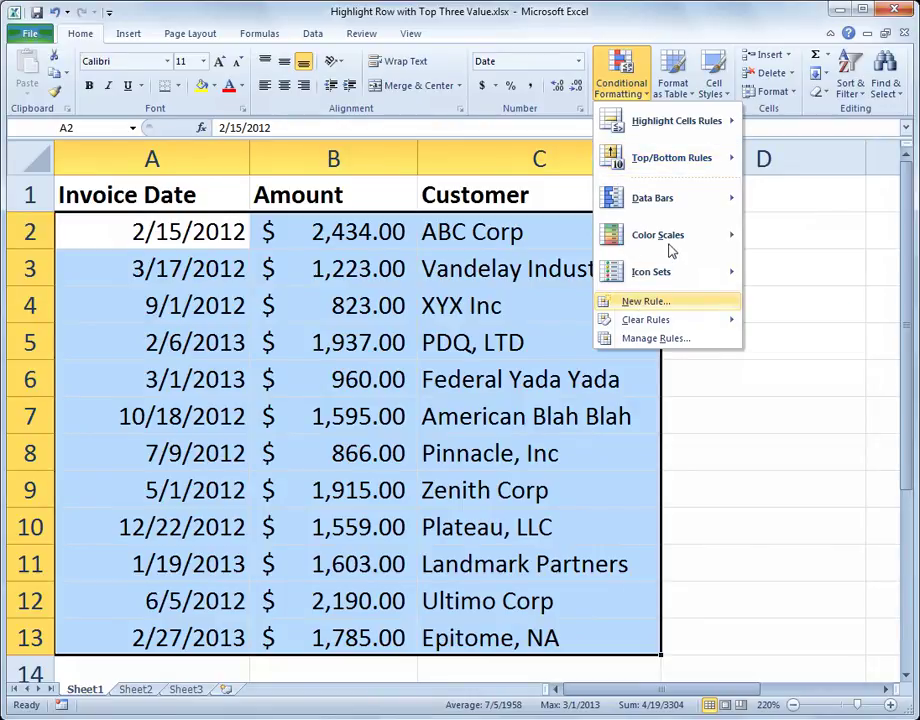
- Preview a Top 3 Items rule for the invoice dates, then cancel without applying it
mouse_move(678, 161)
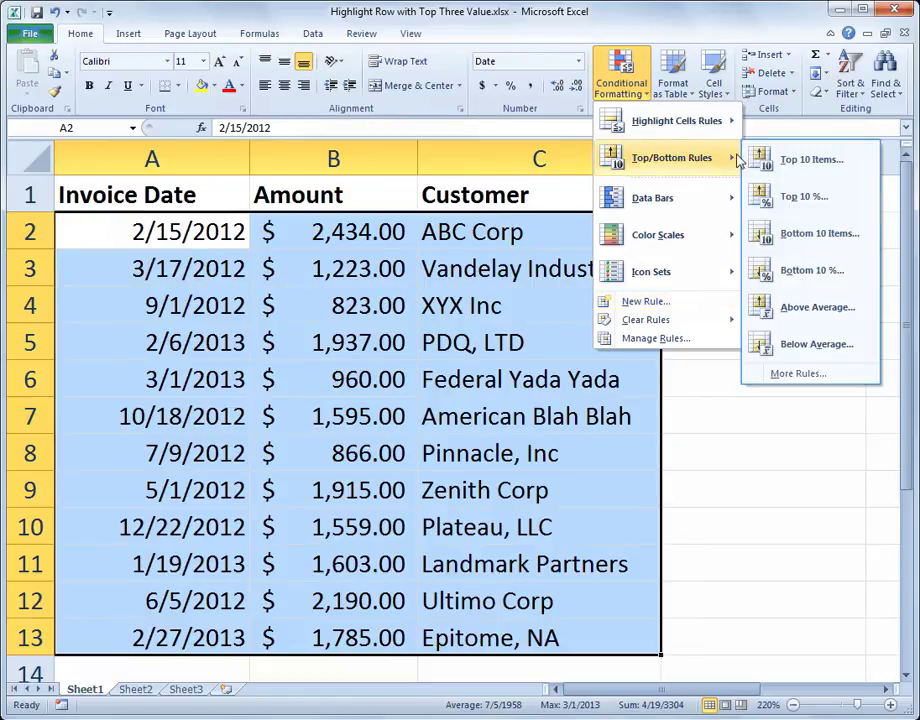
left_click(778, 166)
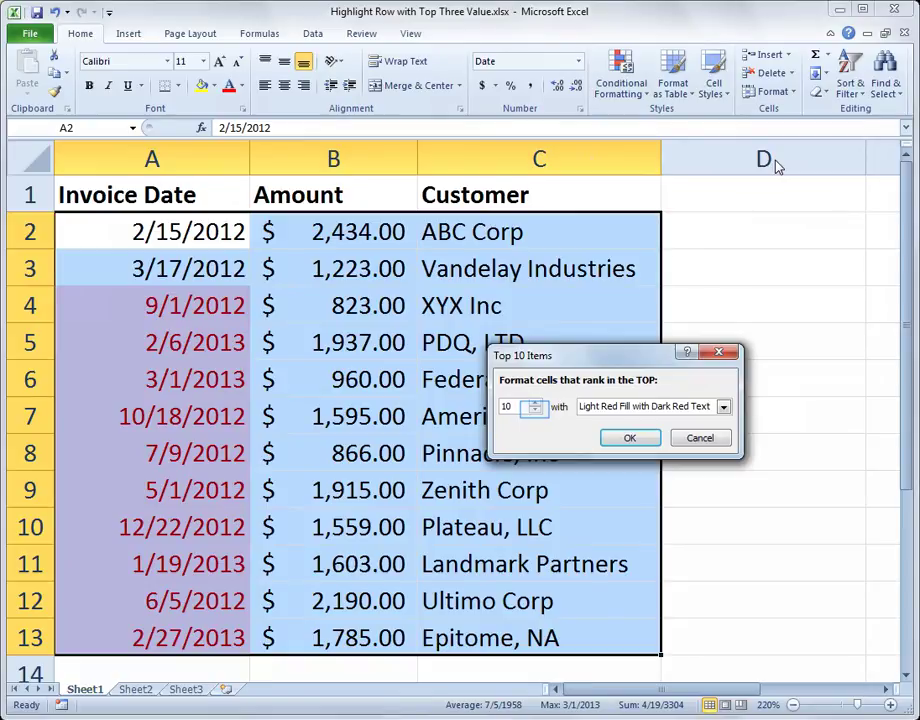
left_click(535, 410)
left_click(535, 410)
left_click(535, 410)
left_click(535, 410)
left_click(535, 410)
left_click(536, 413)
left_click(536, 413)
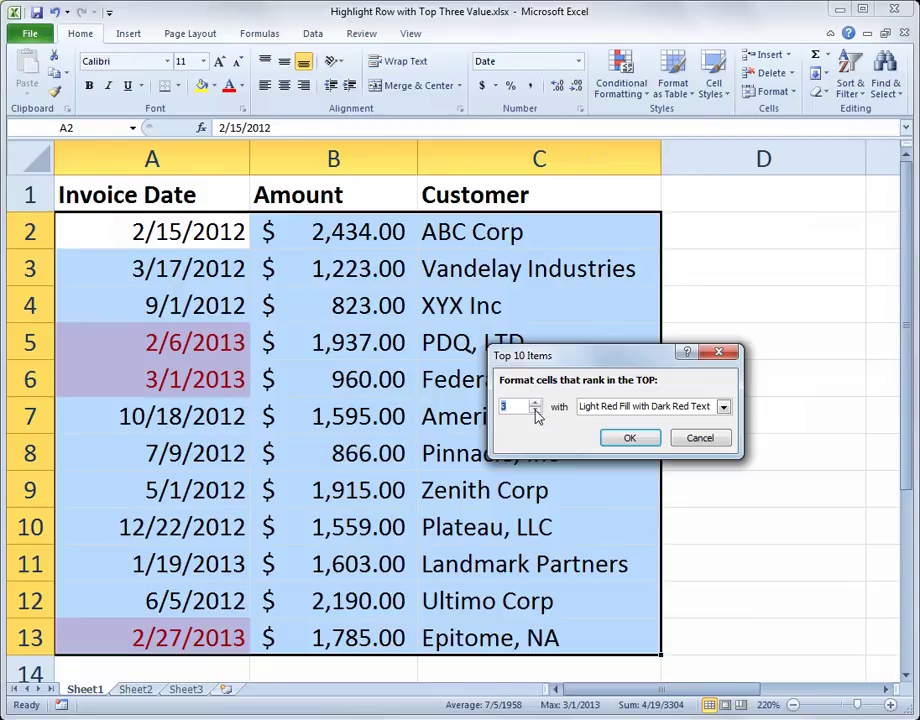
key("Tab")
left_click(701, 439)
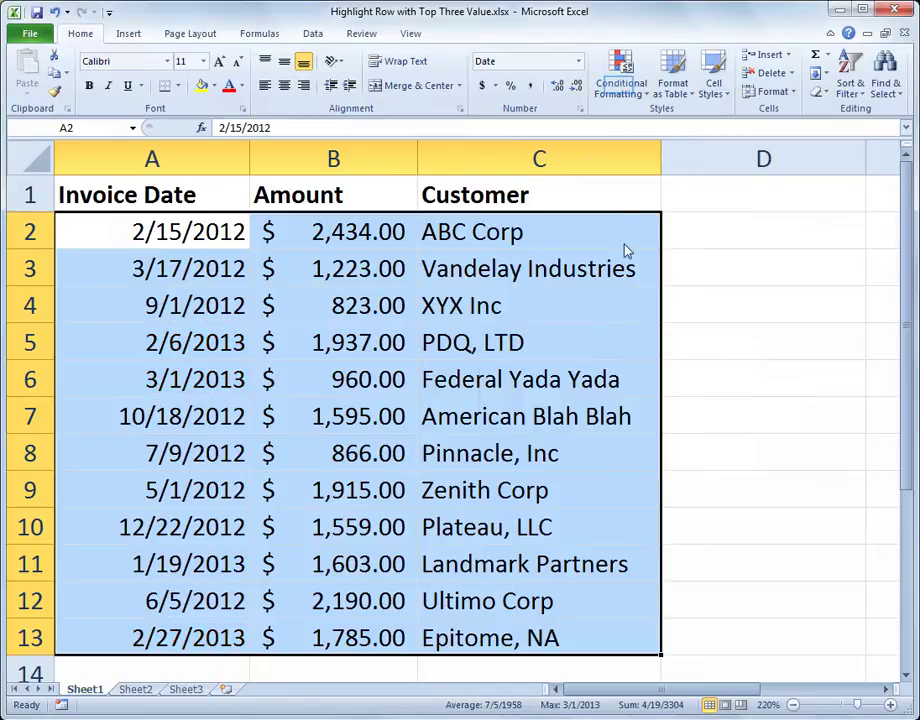
- Start a New Rule of type 'Use a formula to determine which cells to format'
left_click(621, 90)
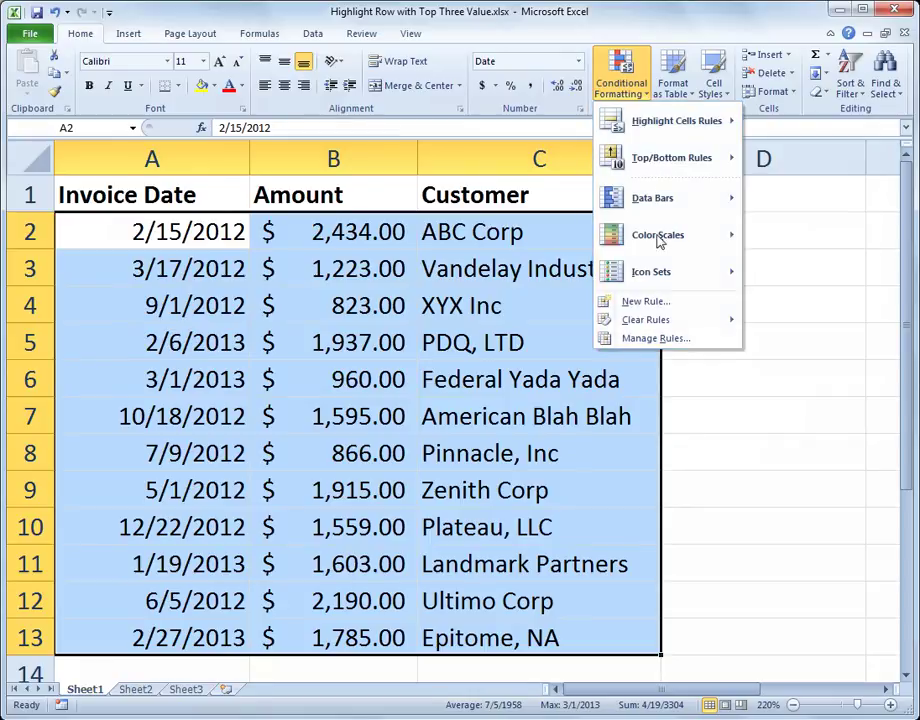
left_click(660, 302)
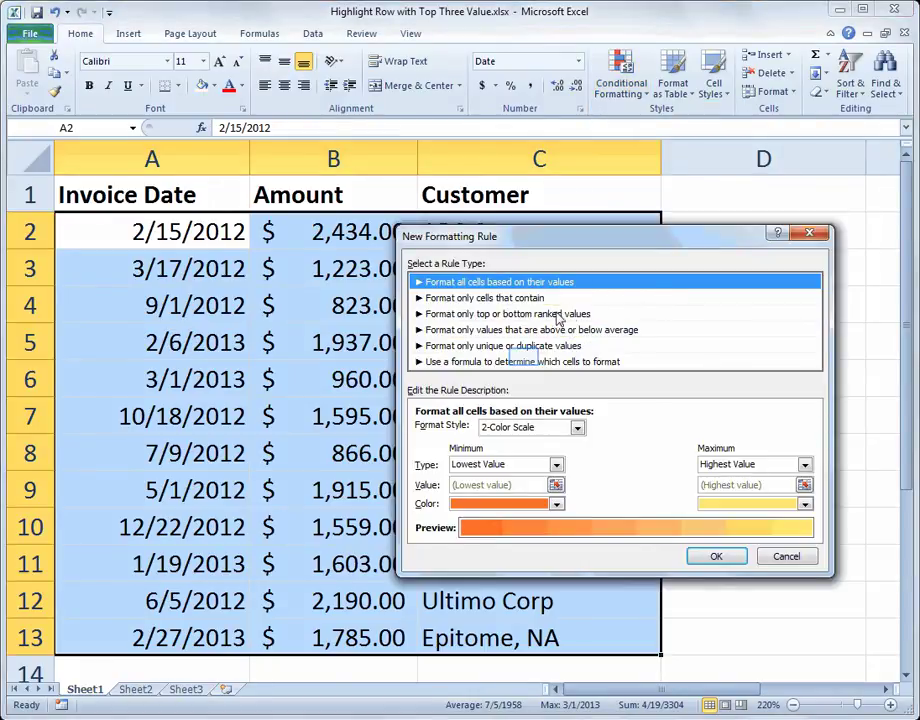
left_click(525, 360)
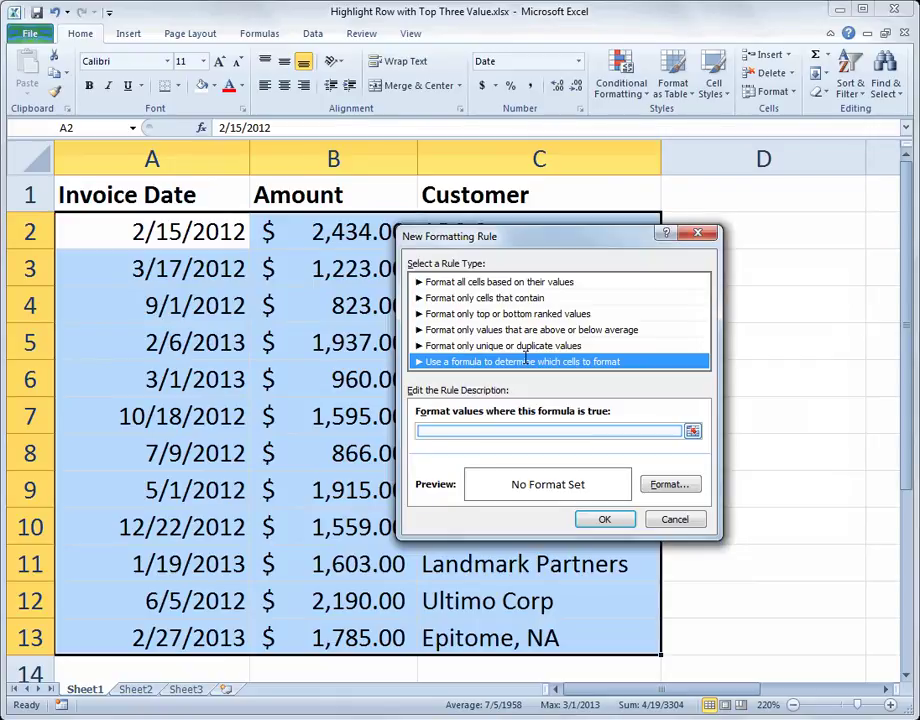
left_click(530, 431)
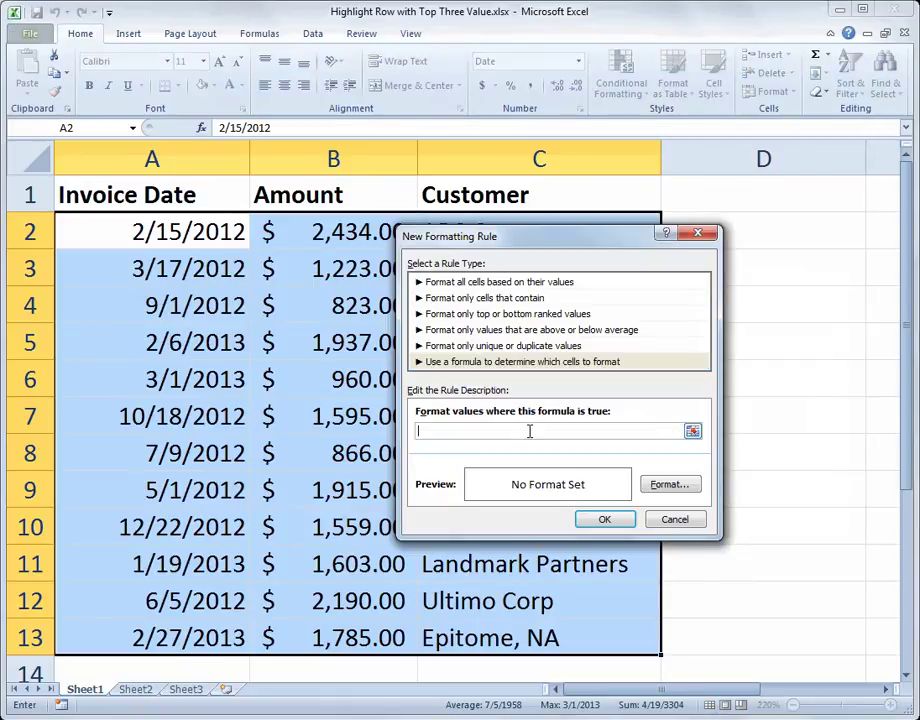
- Enter the rule formula =$A2>=LARGE($A:$A,3) in the formula box
type("=")
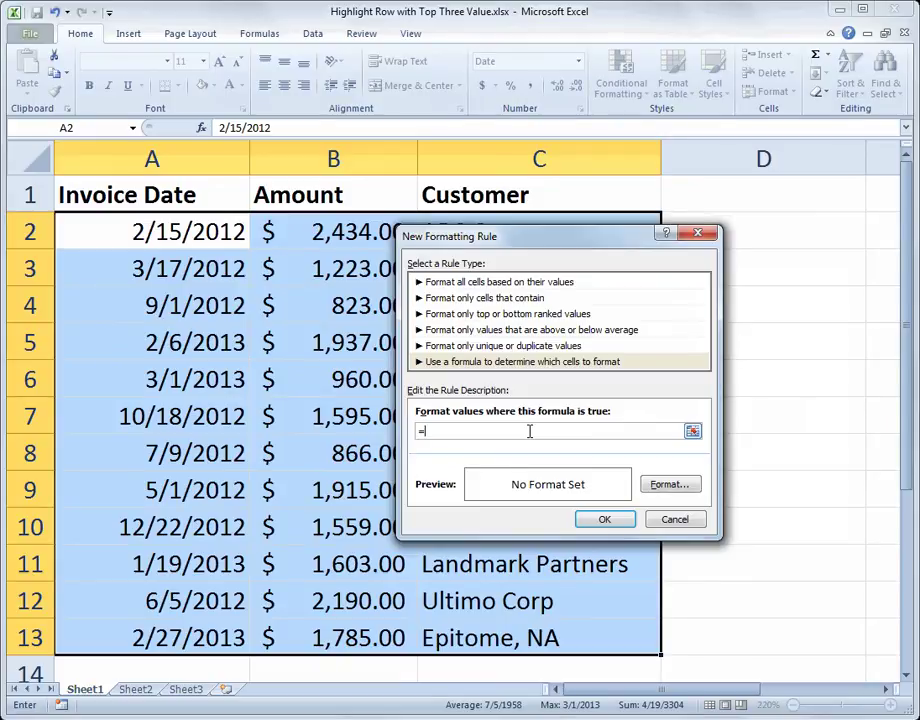
type("$A2")
type(">=")
type("large")
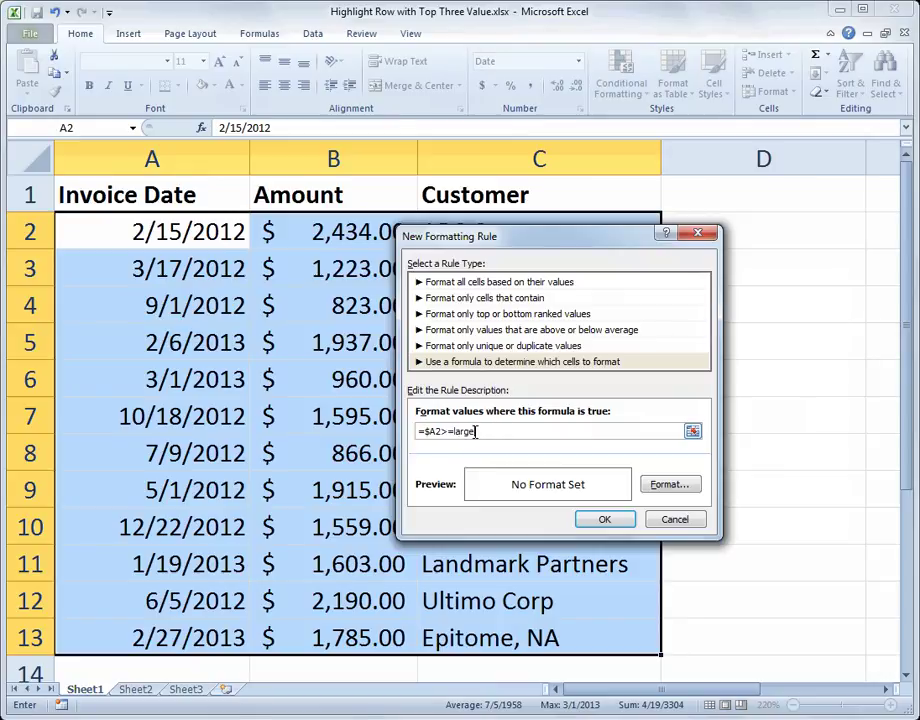
type("(")
left_click(187, 150)
type(",3)")
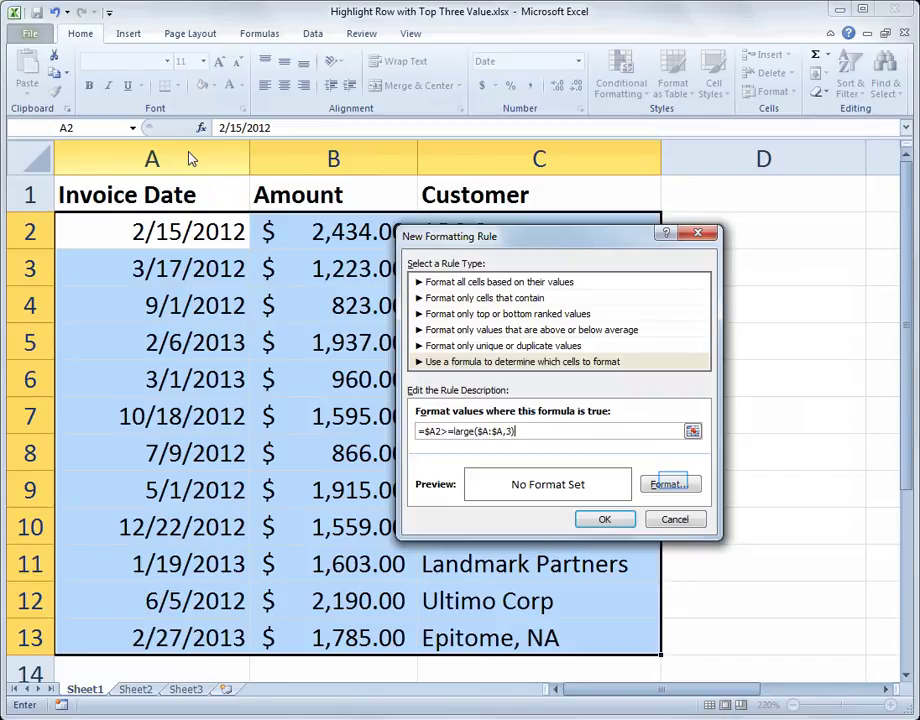
- Set the rule's format to bold italic text with a light blue fill
left_click(670, 485)
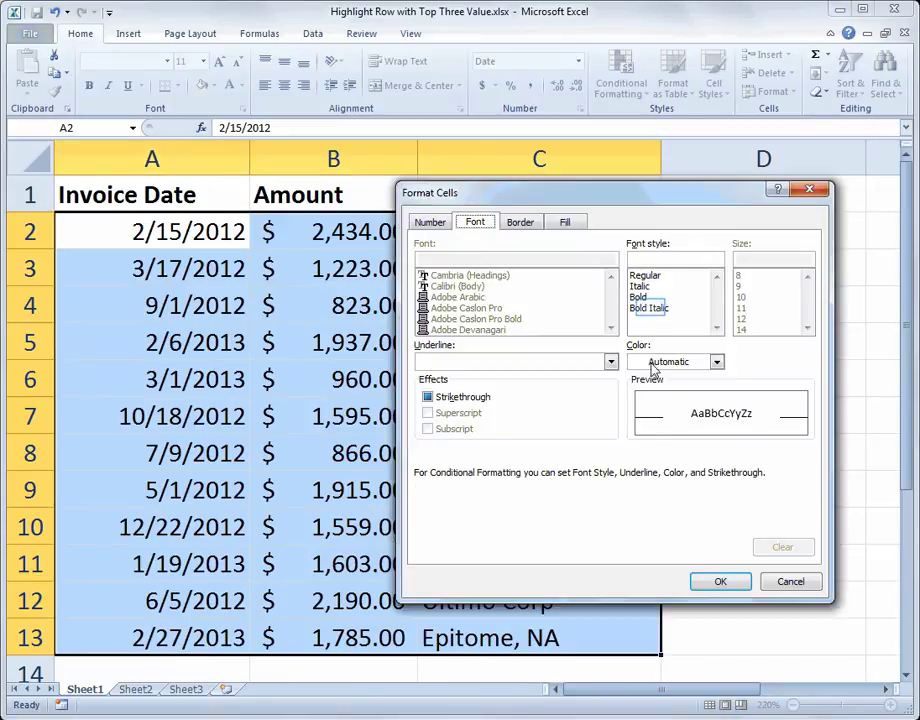
left_click(651, 309)
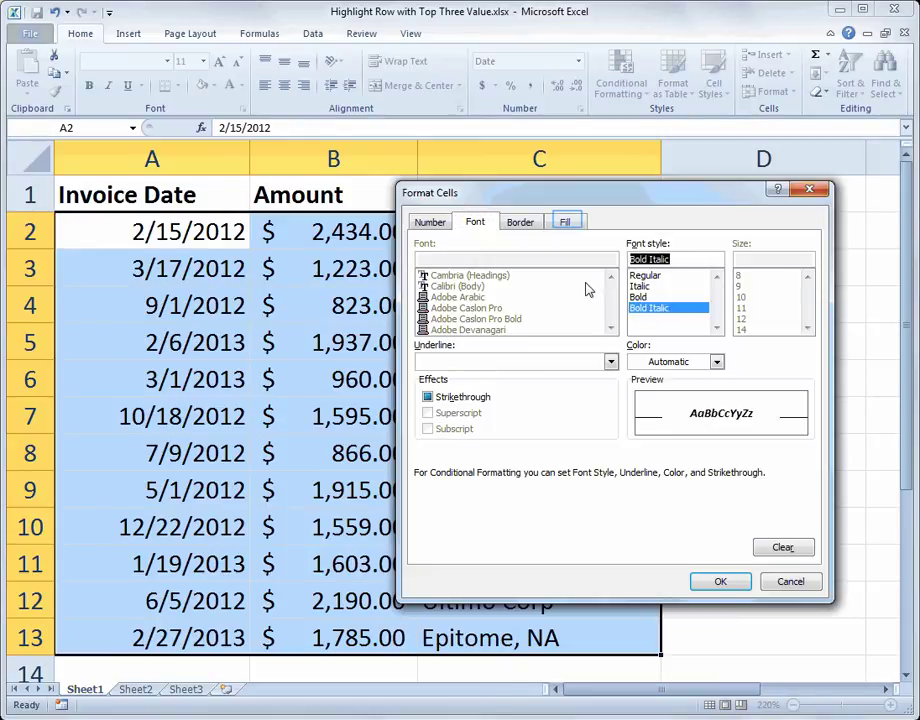
left_click(566, 222)
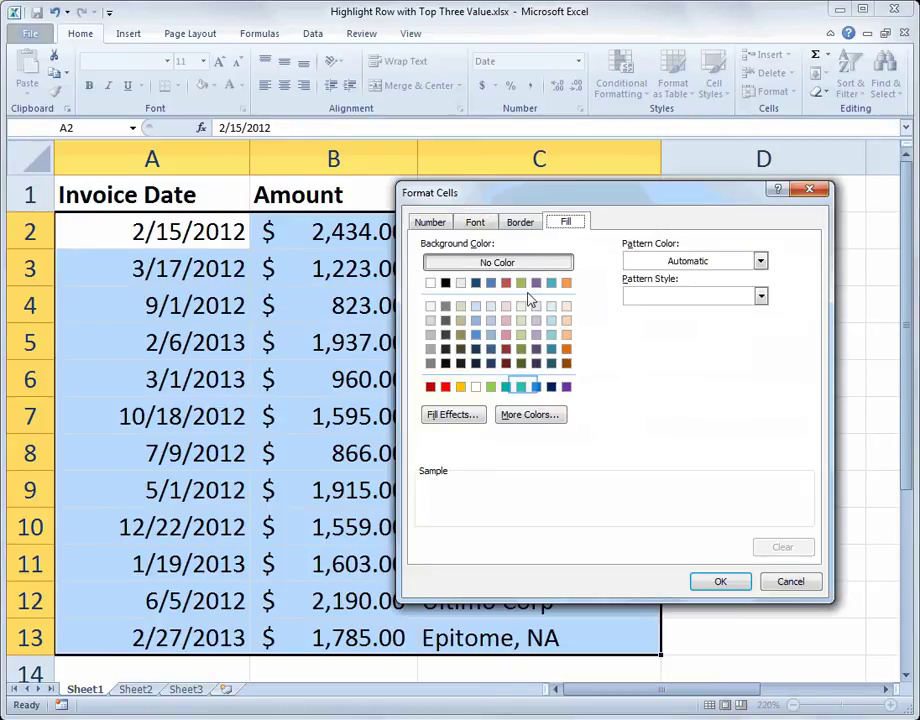
left_click(521, 386)
left_click(717, 582)
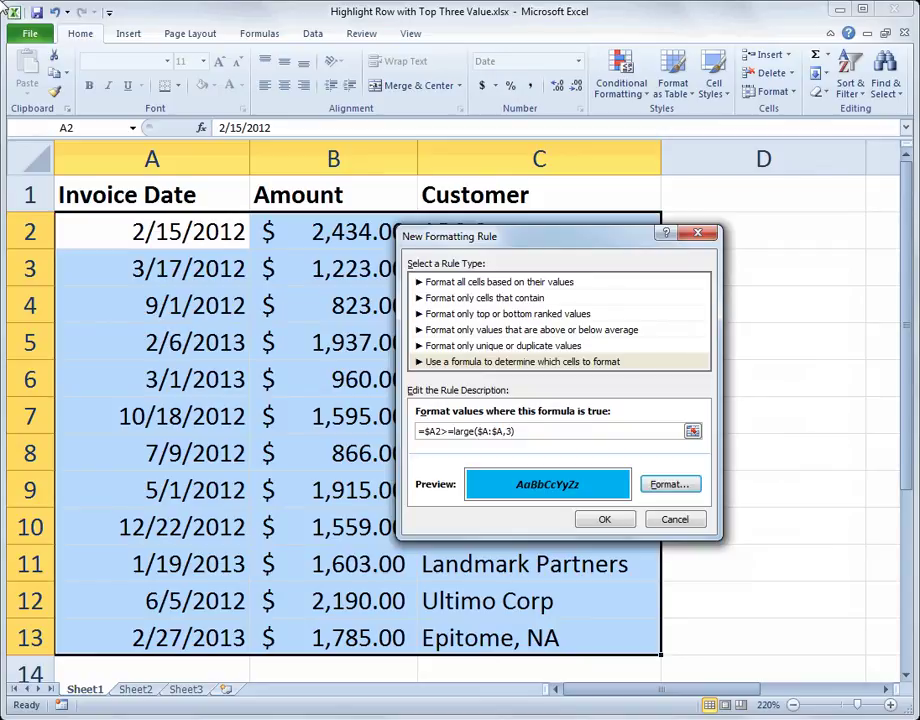
- Apply the rule so rows 5, 6 and 13 show bold italic on blue, then deselect
key("Return")
left_click(603, 520)
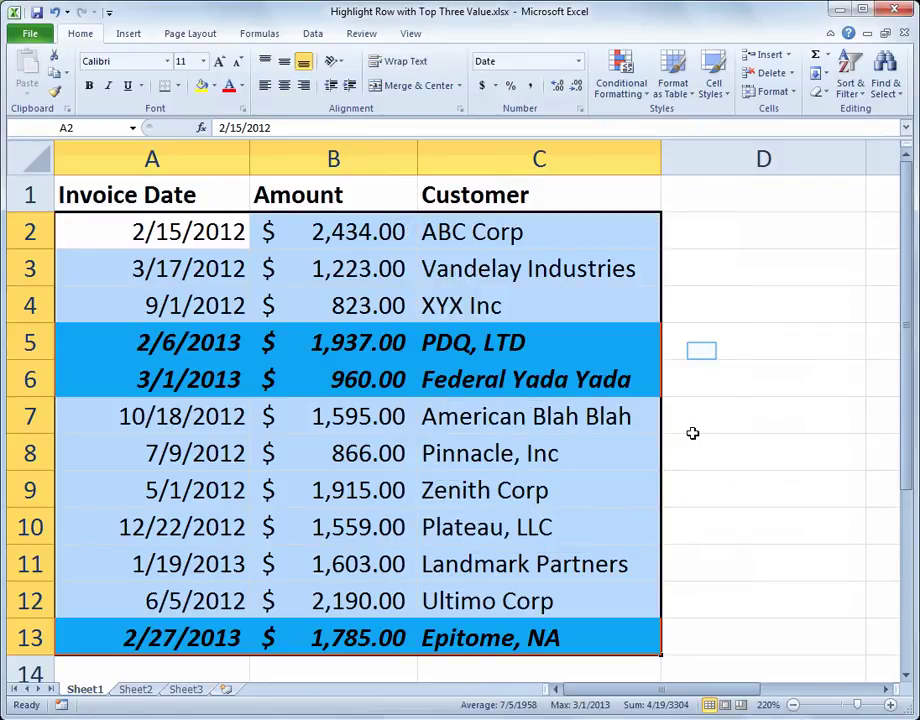
left_click(702, 351)
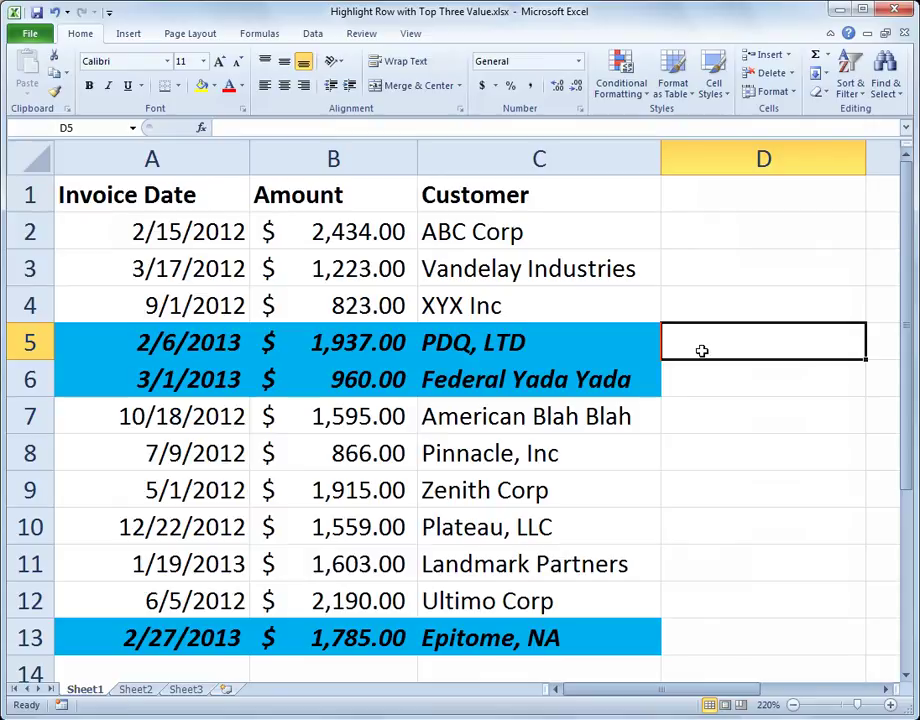
- Change the date in A9 to 3/2/2013, shifting the highlight from row 5 to row 9
key("Left")
key("Down")
key("Left")
key("Down")
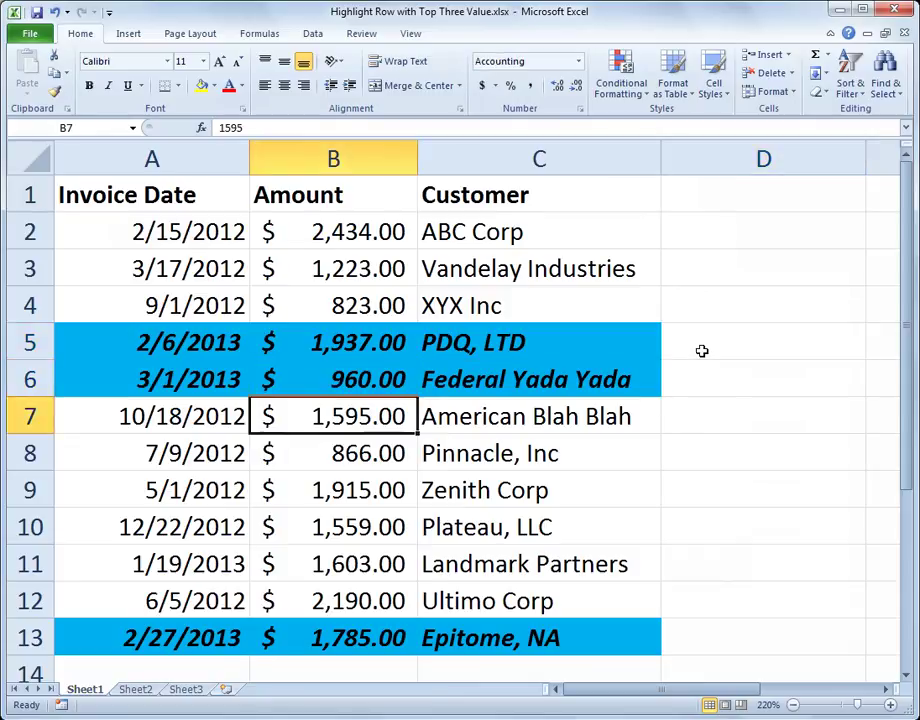
key("Left")
key("Down")
key("Down")
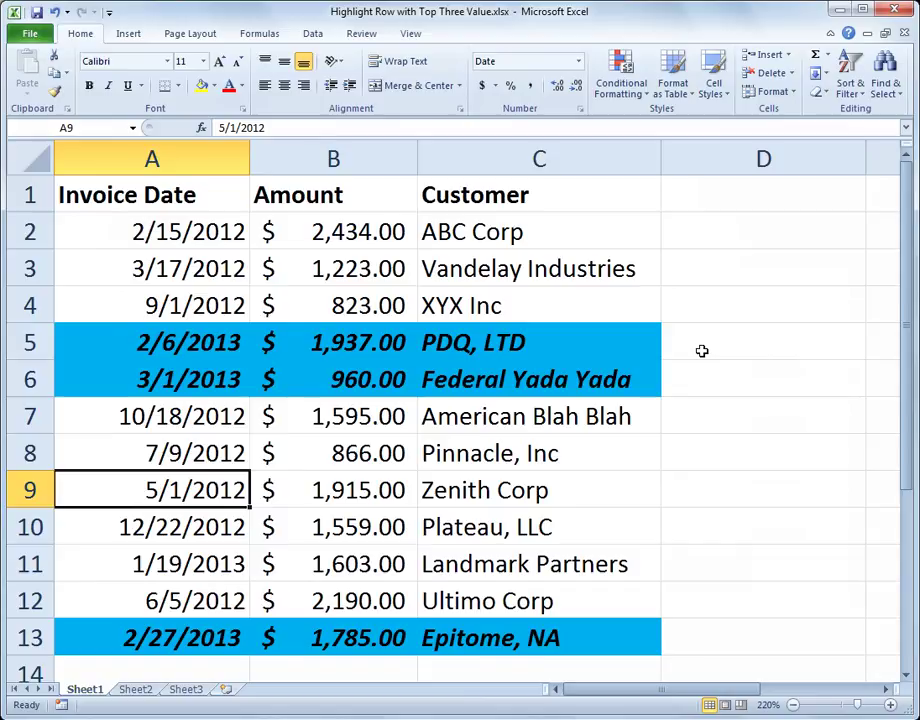
type("3/2/2013")
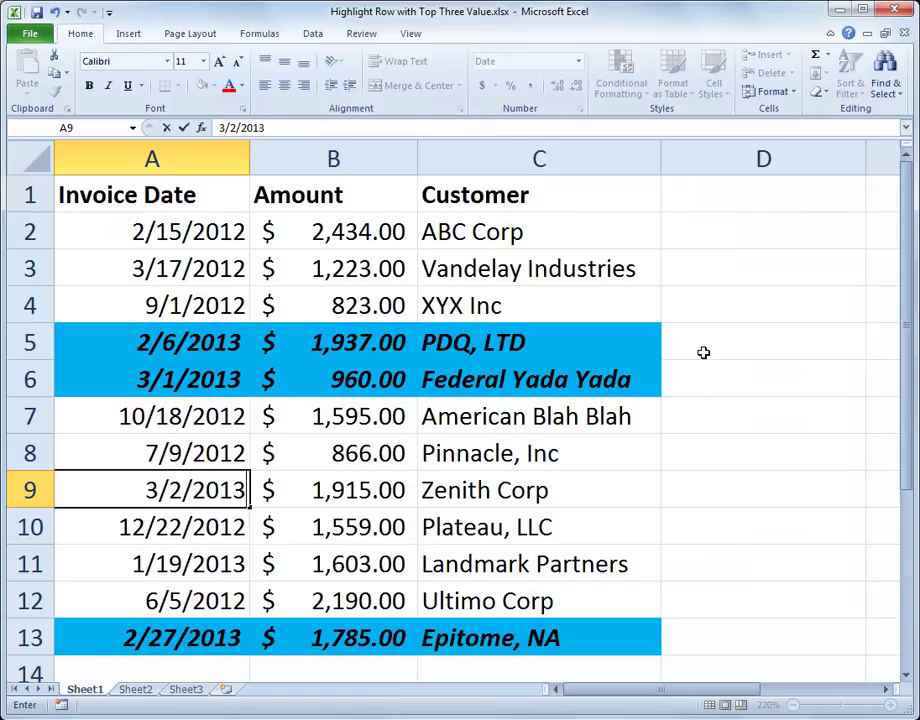
key("Return")
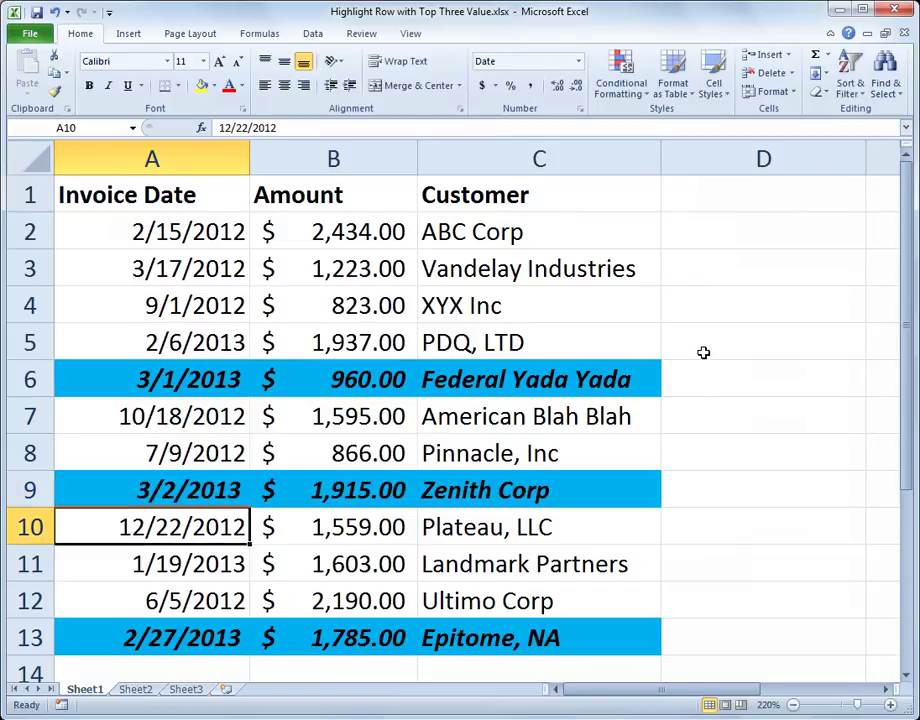